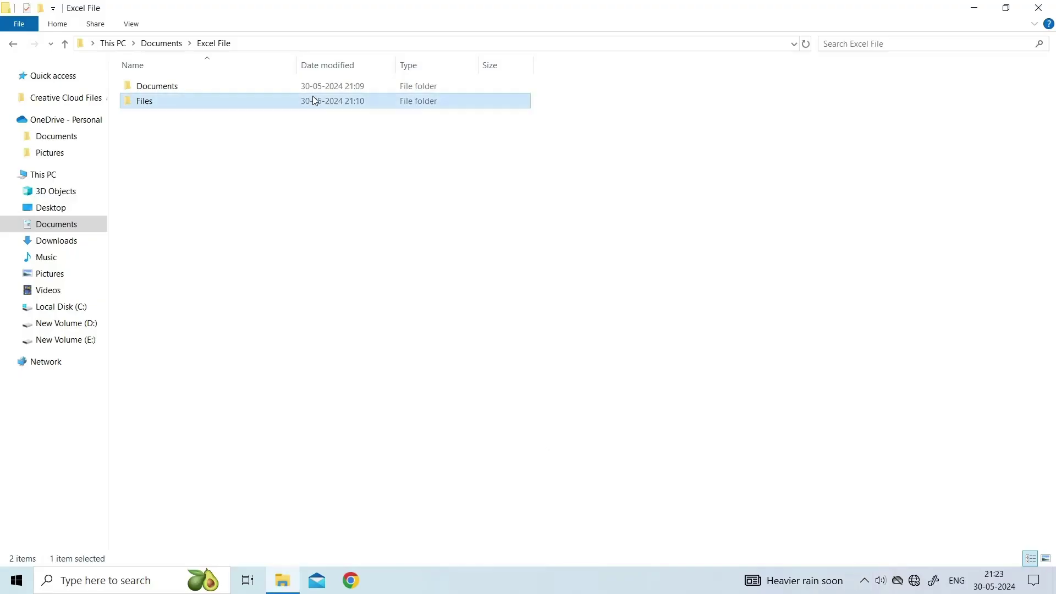
- Open the Documents folder's Security permissions editor and select your own user account in it
click(327, 88)
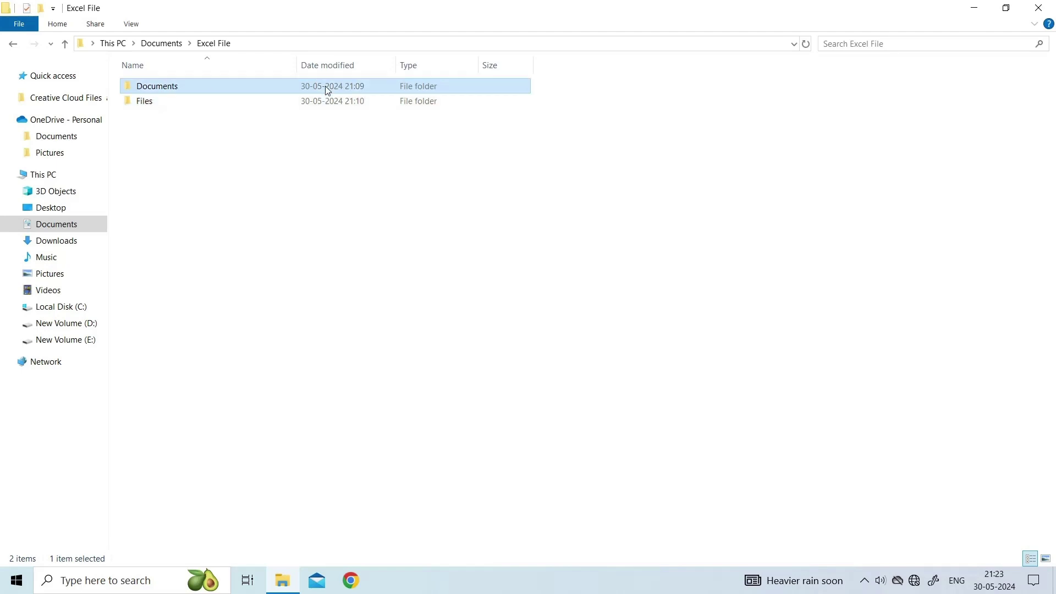
right_click(268, 86)
click(324, 428)
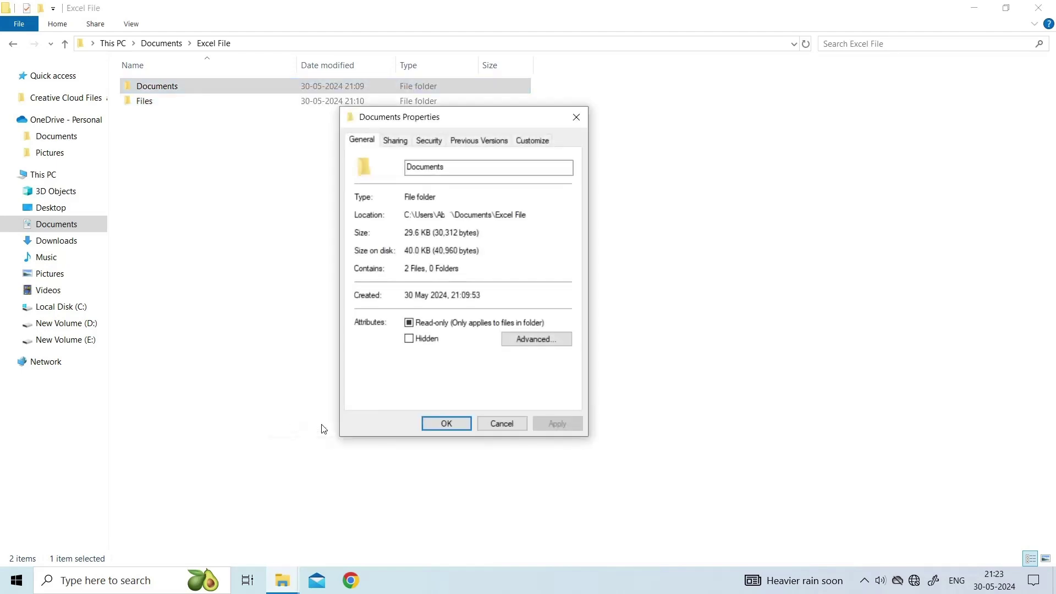
click(429, 141)
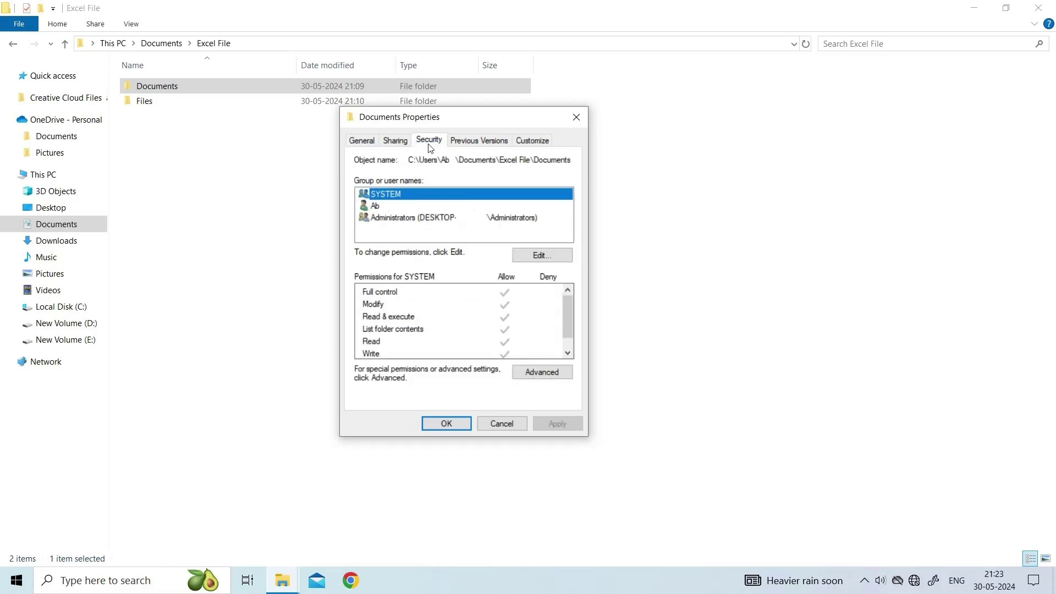
click(553, 258)
click(507, 262)
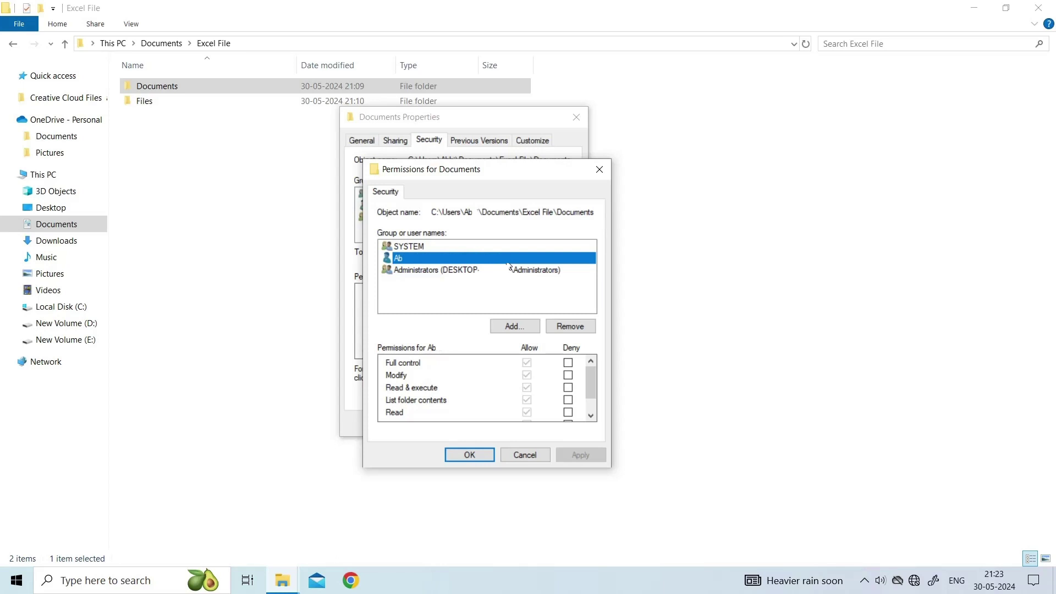
click(530, 363)
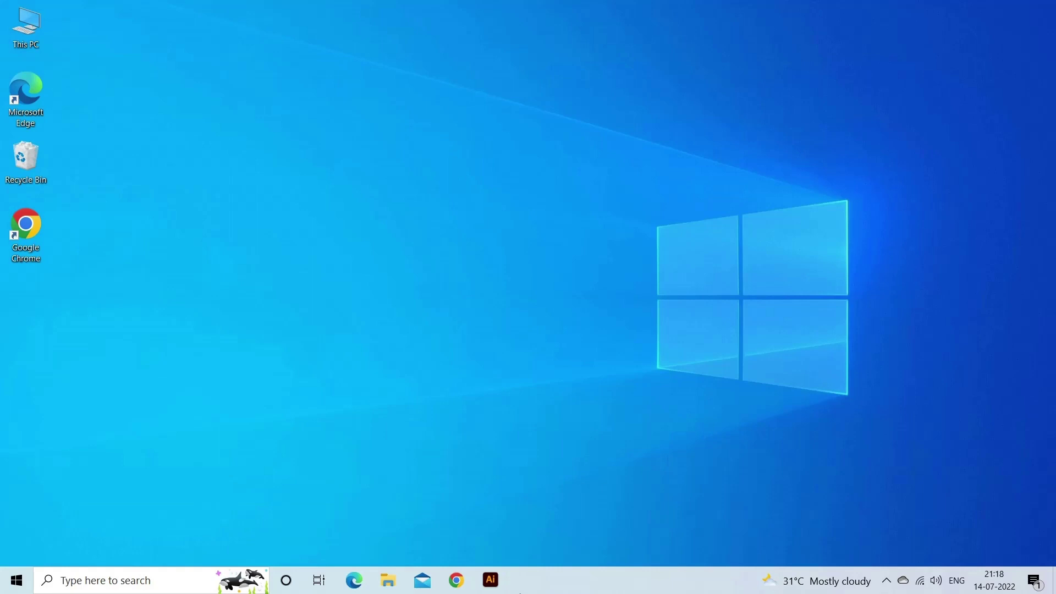
- Run chkdsk c:/f/r in a Command Prompt and accept scheduling it for the next restart
key(super+r)
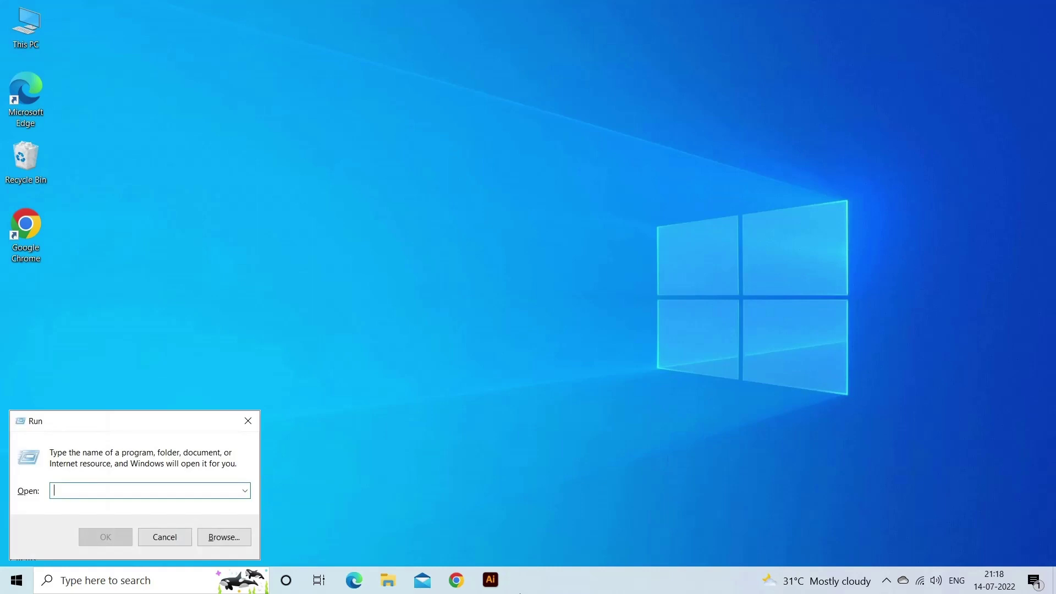
text(cmd)
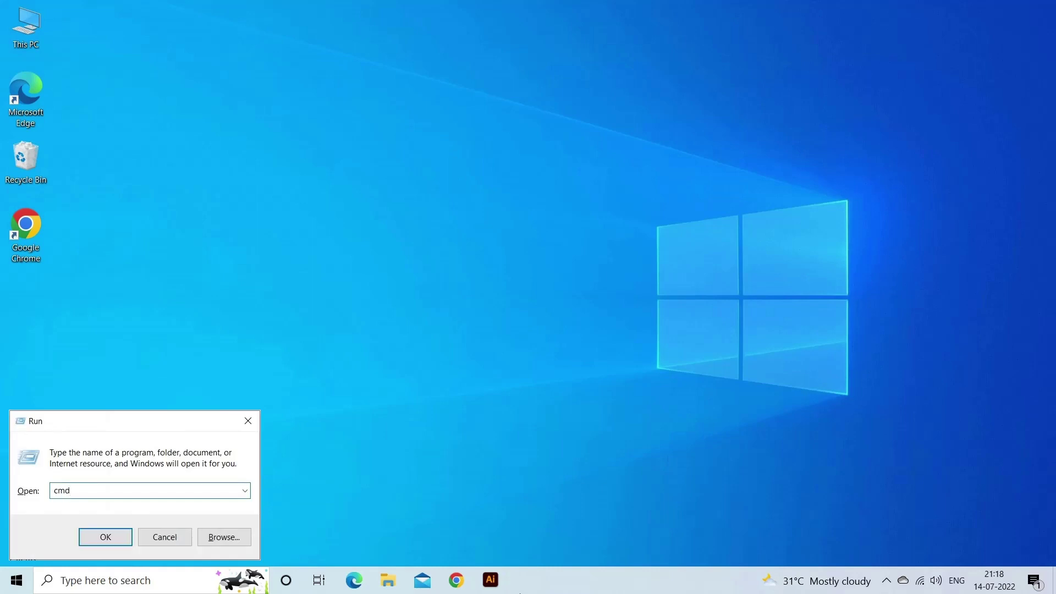
key(Return)
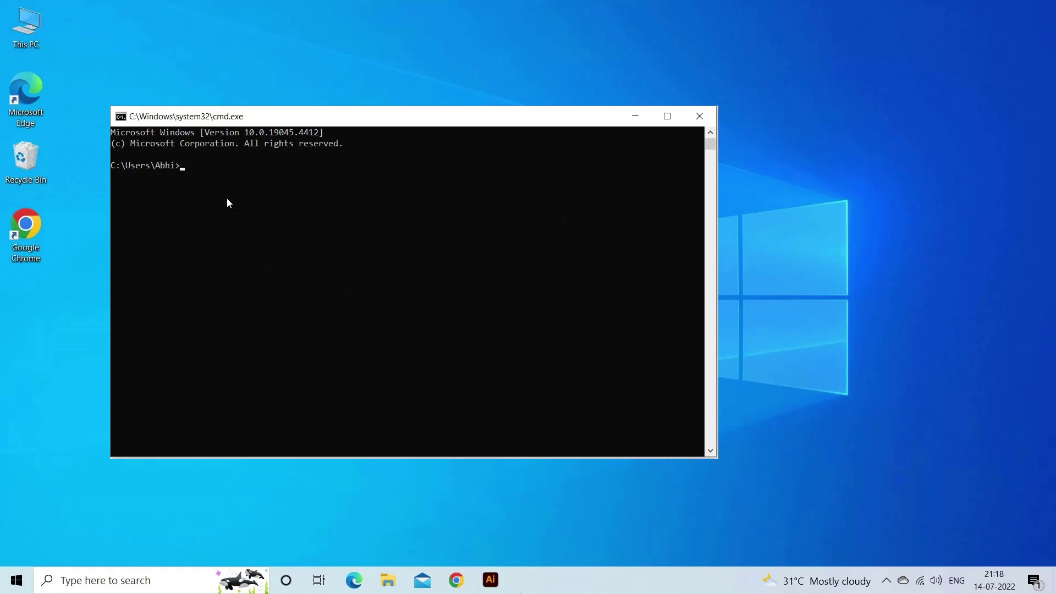
text(chkdsk c:/f/r)
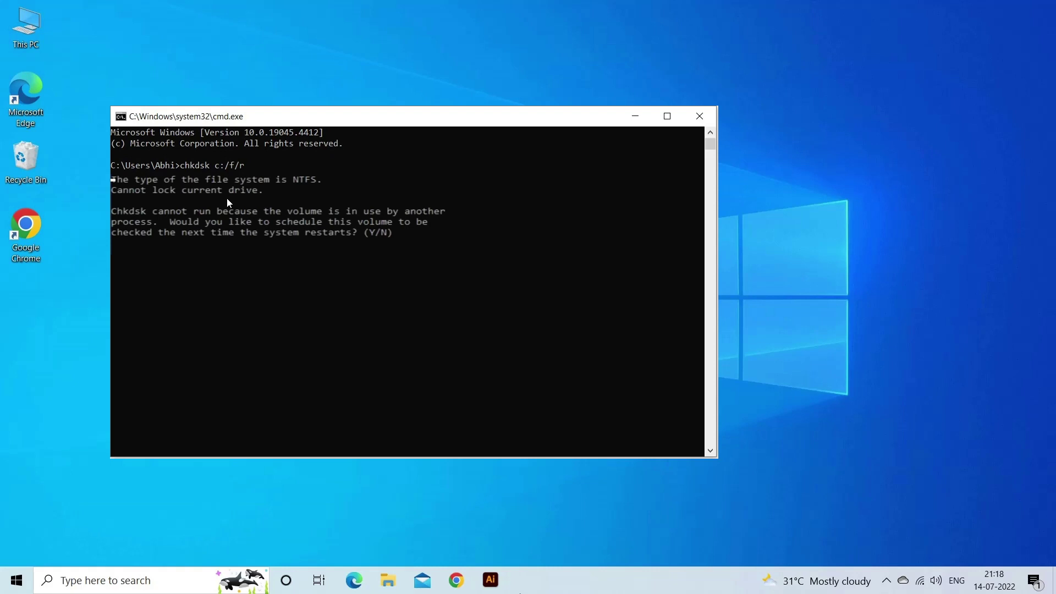
key(alt+F4)
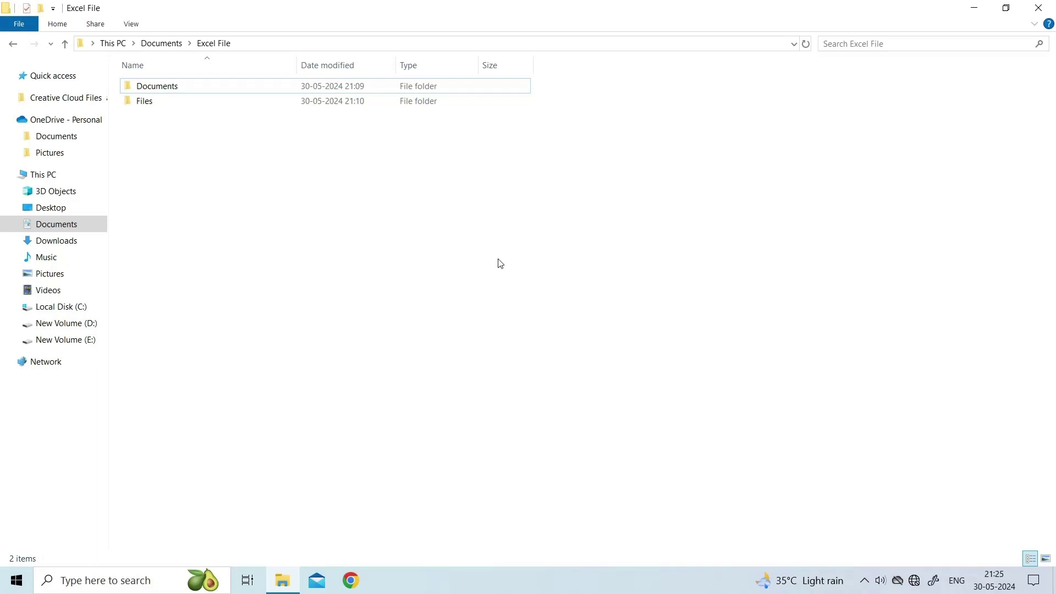
- Open the Documents folder's advanced security settings and choose Change next to Owner
click(172, 94)
right_click(172, 88)
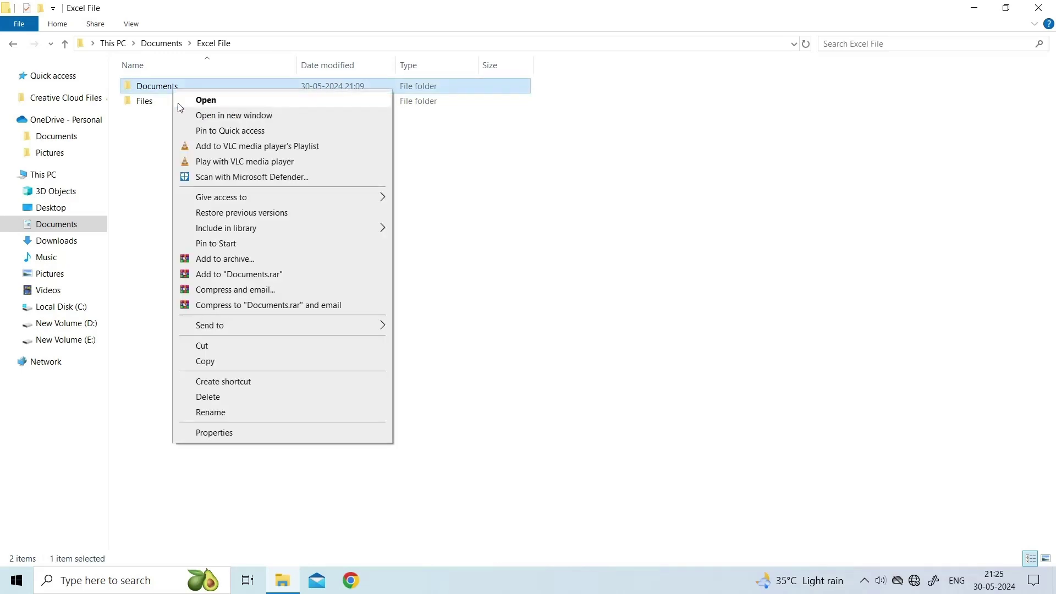
click(270, 432)
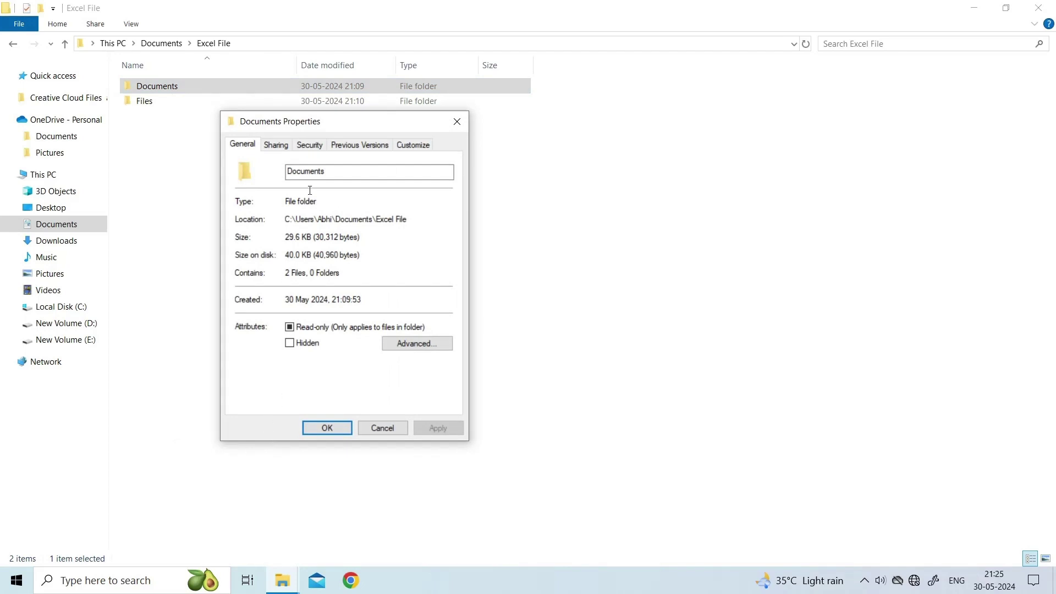
click(311, 146)
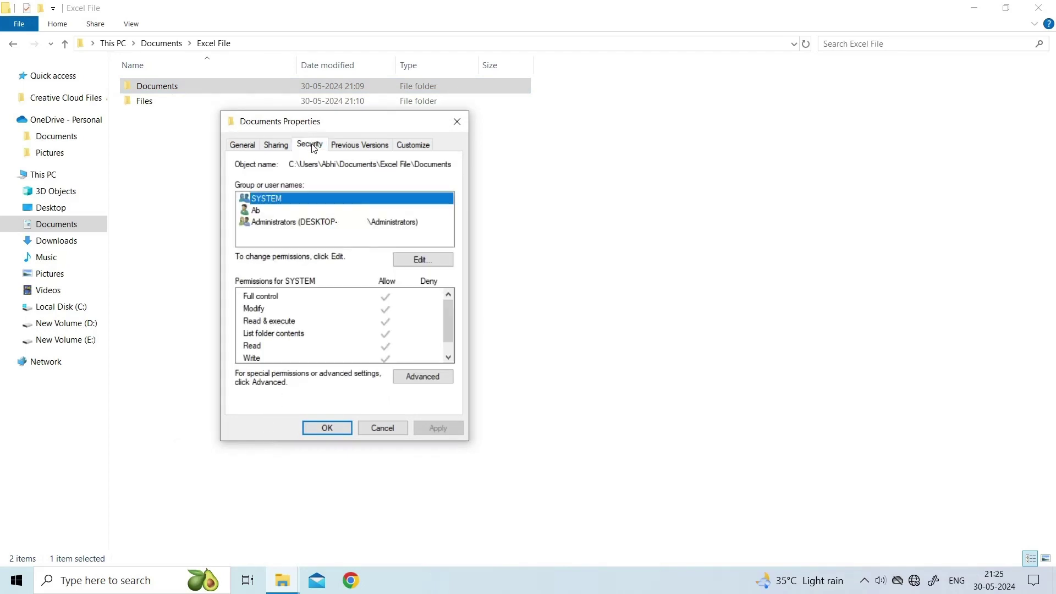
click(420, 380)
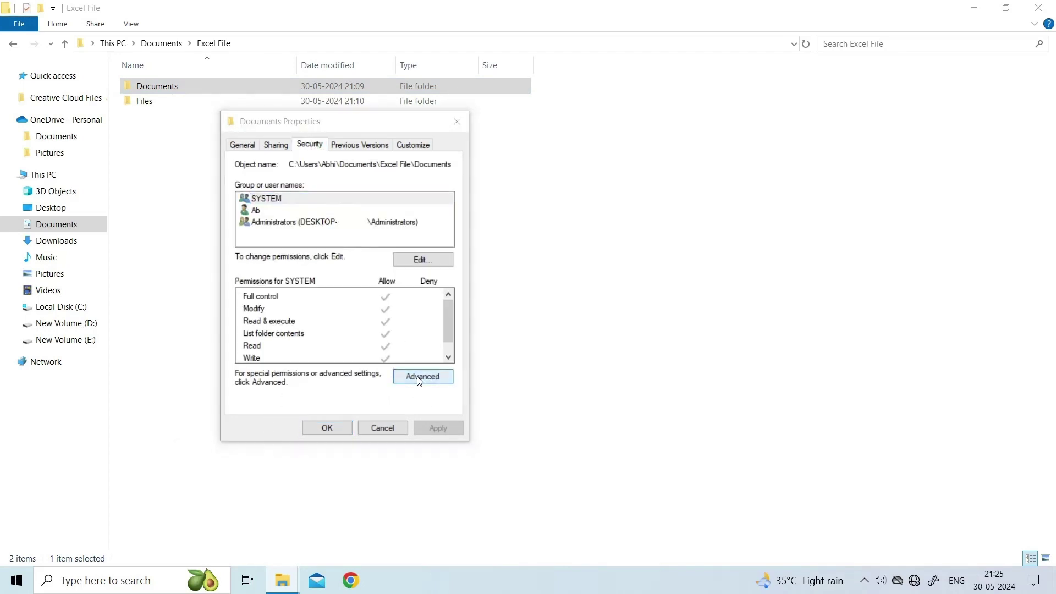
click(294, 300)
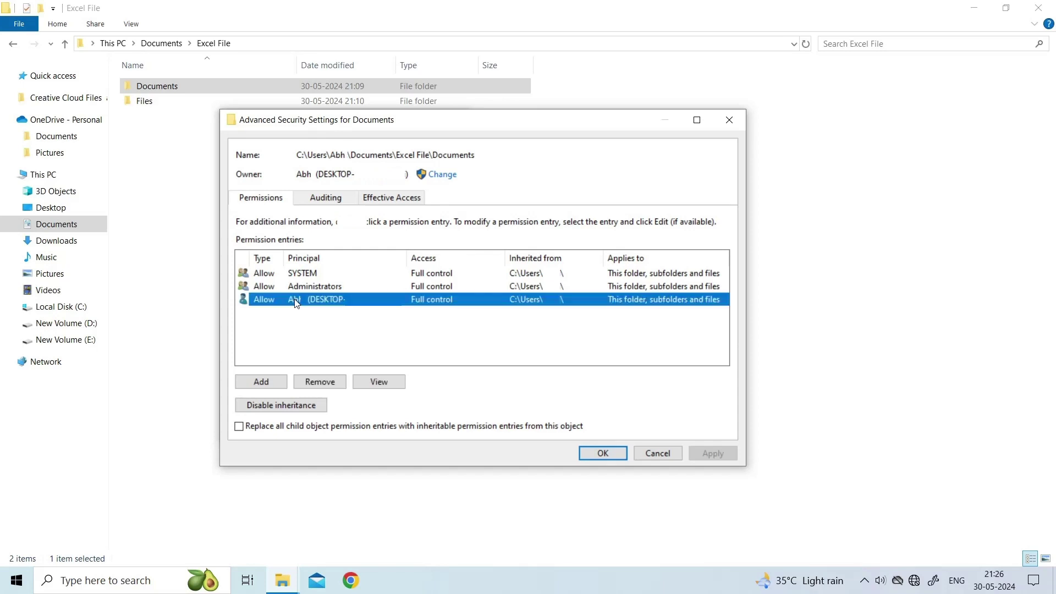
click(443, 175)
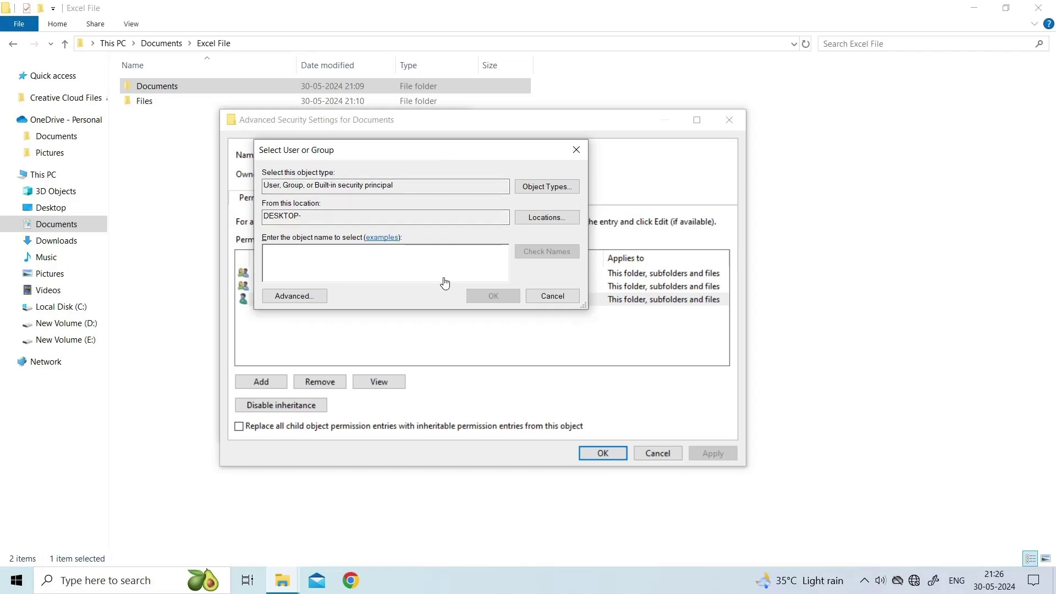
- Enter your account name as the new owner and verify it with Check Names
text(AB)
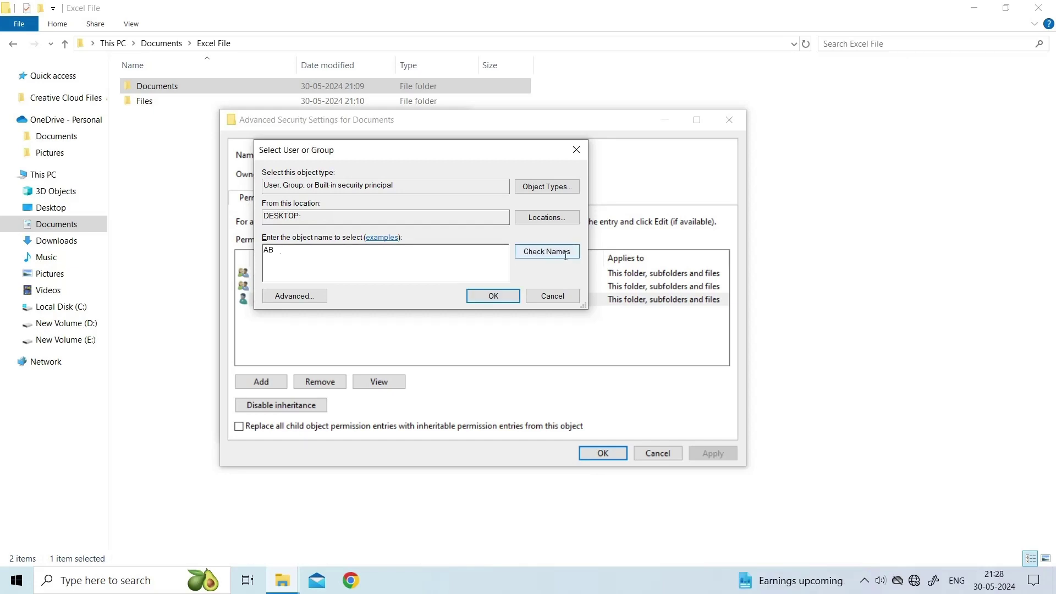
click(566, 253)
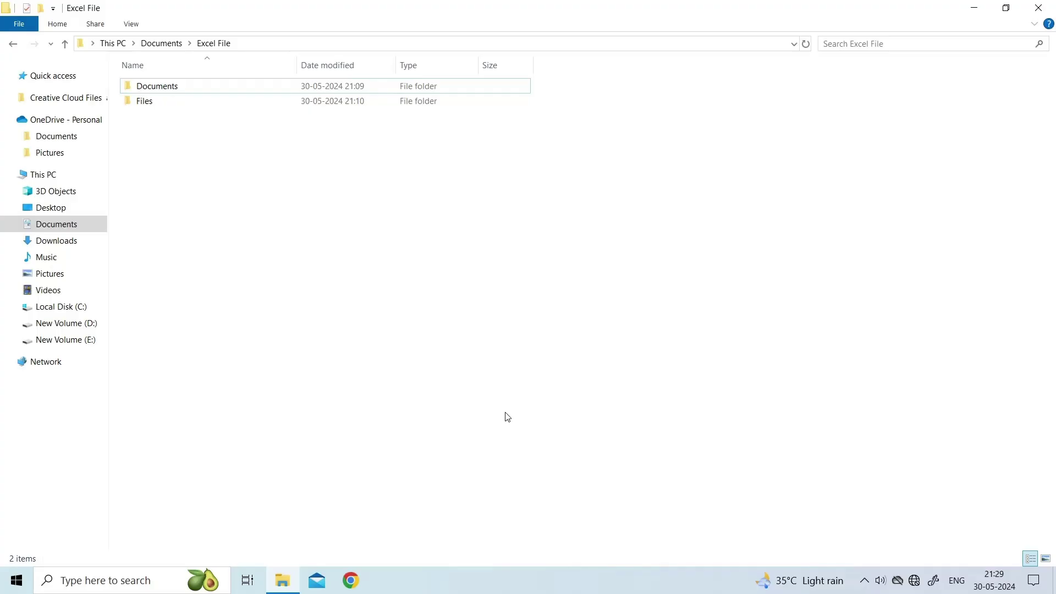
- Launch System Configuration by running msconfig from the Run box
key(super+r)
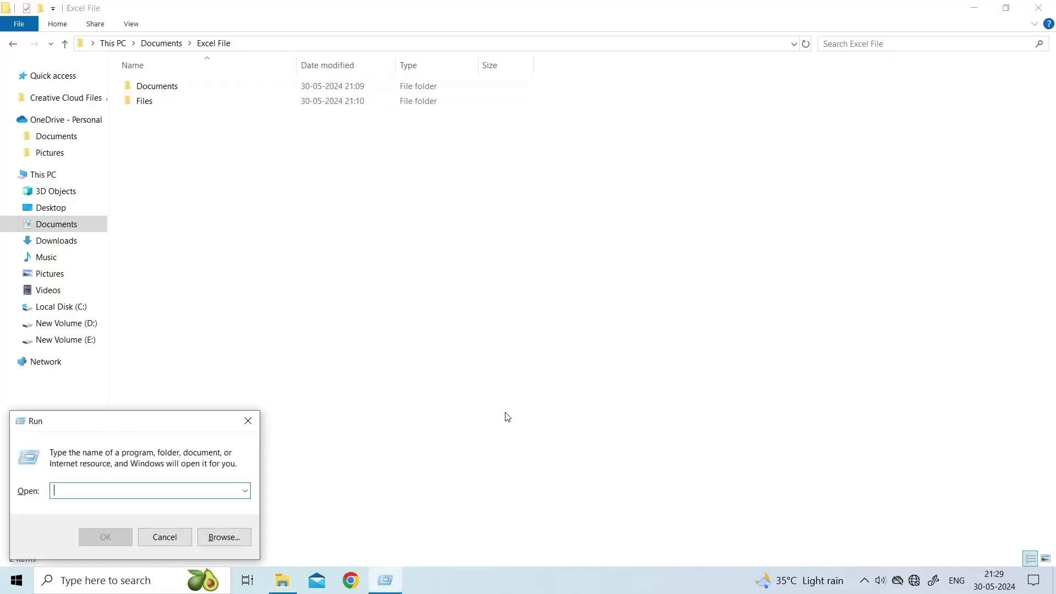
text(MSCONG)
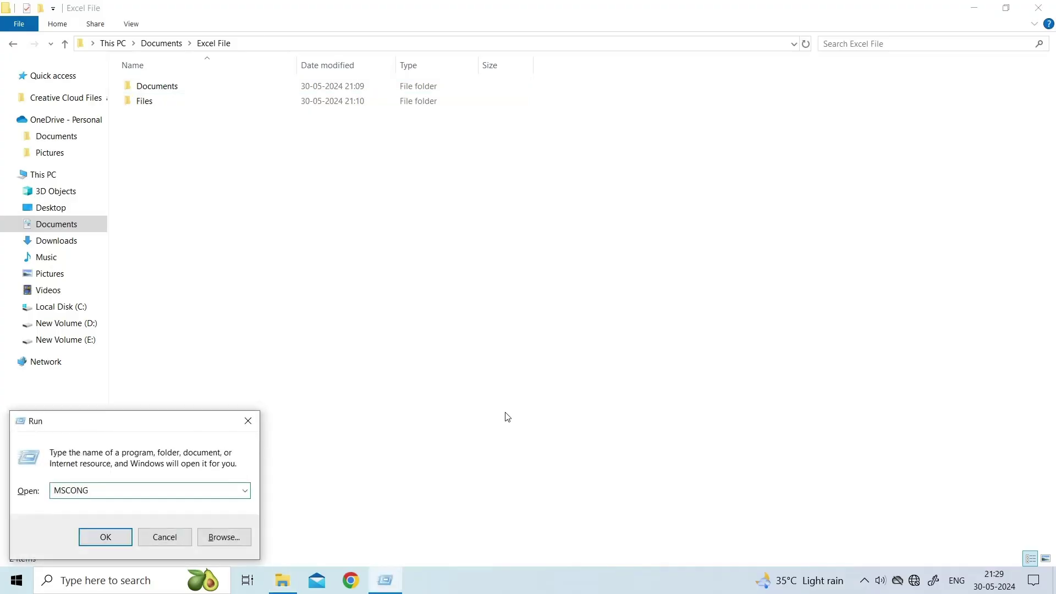
key(BackSpace)
text(FIG)
key(Return)
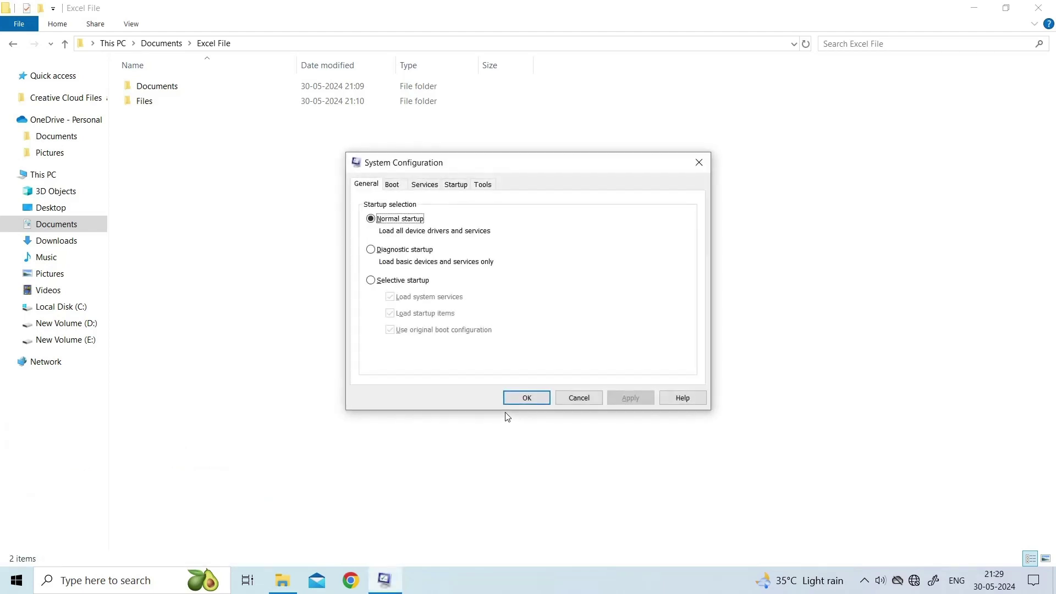
- Hide all Microsoft services on the Services tab, then go to the Startup page
click(429, 188)
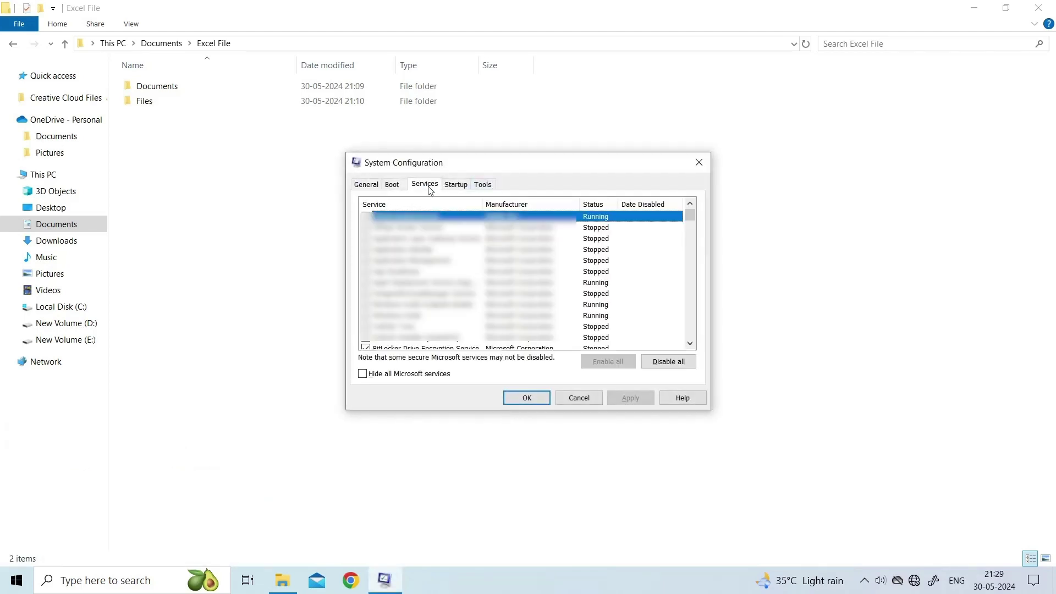
click(362, 374)
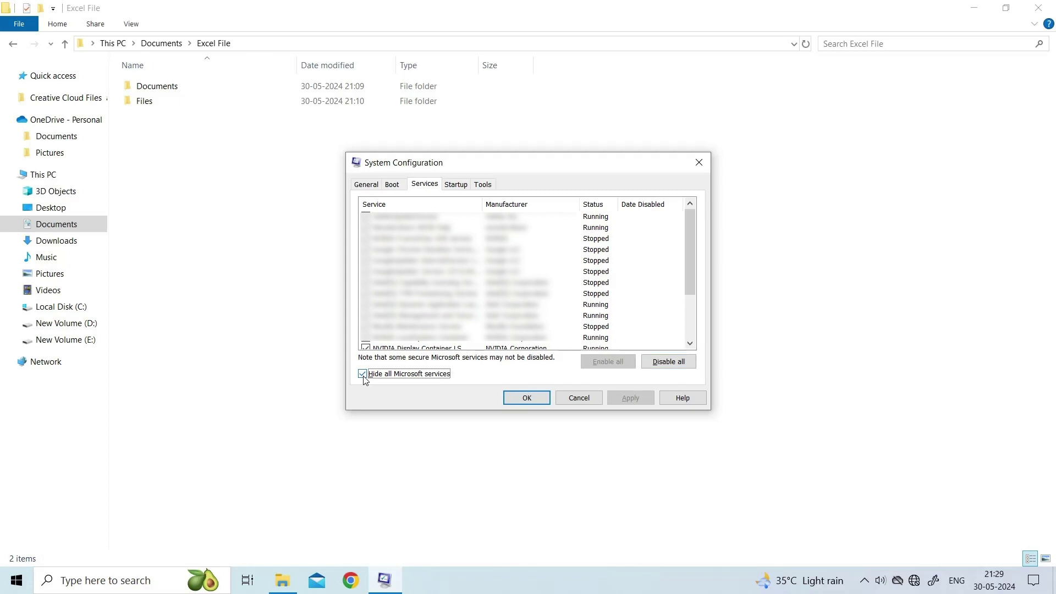
click(464, 187)
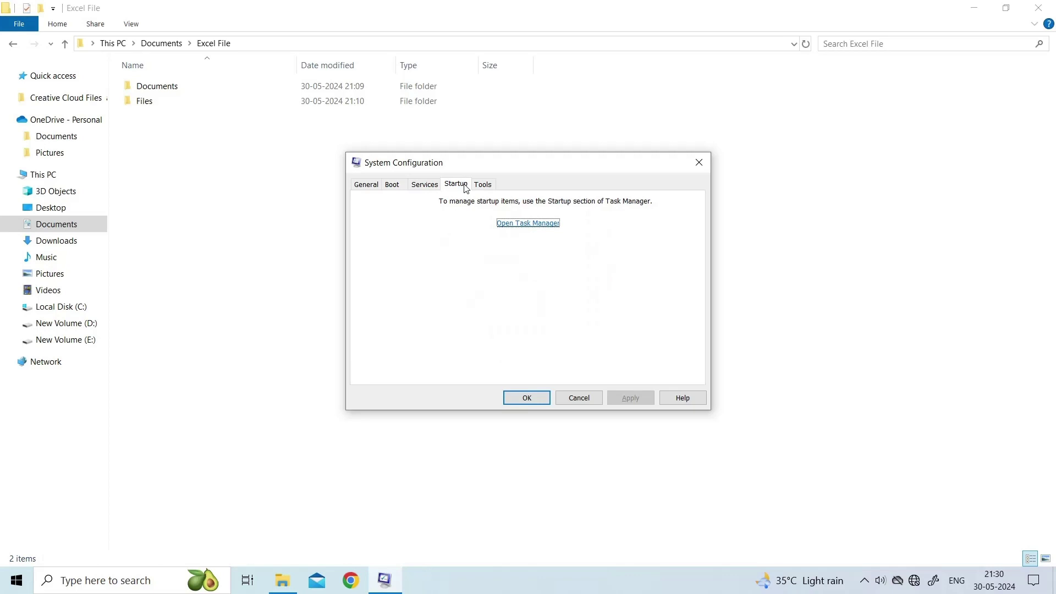
- Open Task Manager's startup apps list and bring up the options for Grammarly
click(526, 224)
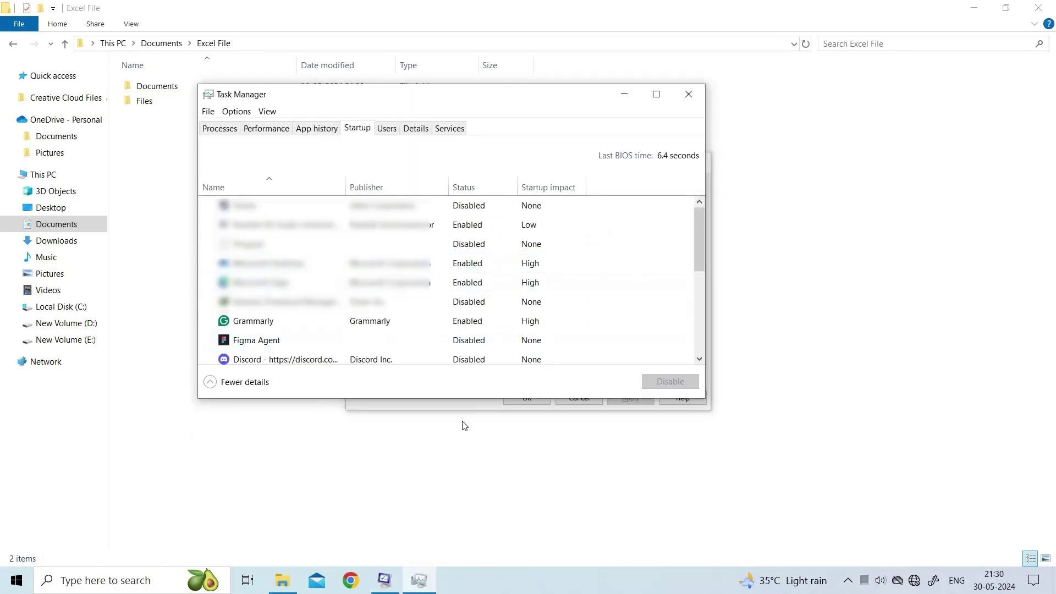
right_click(470, 324)
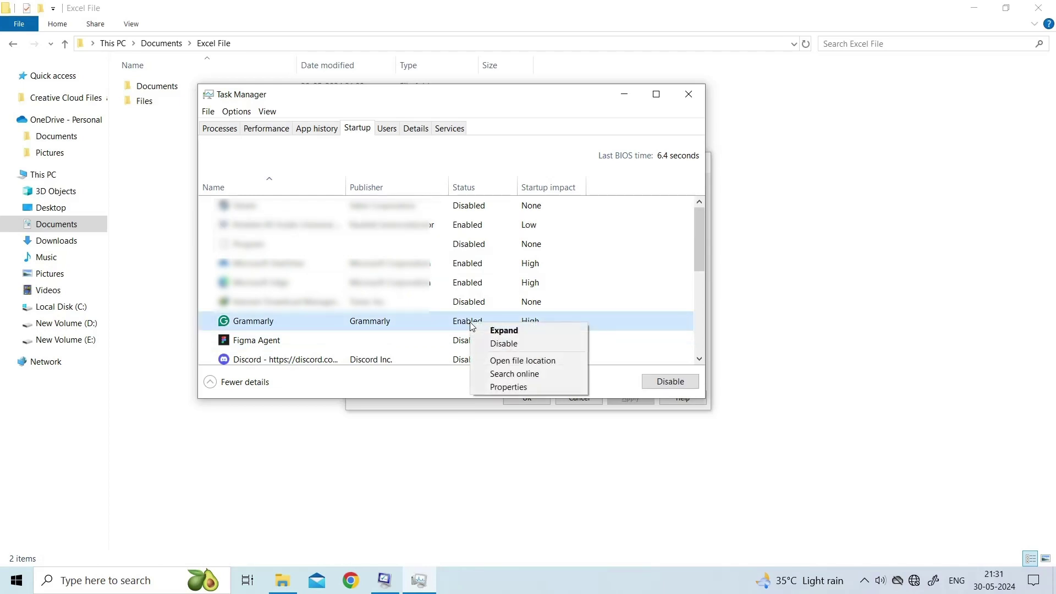